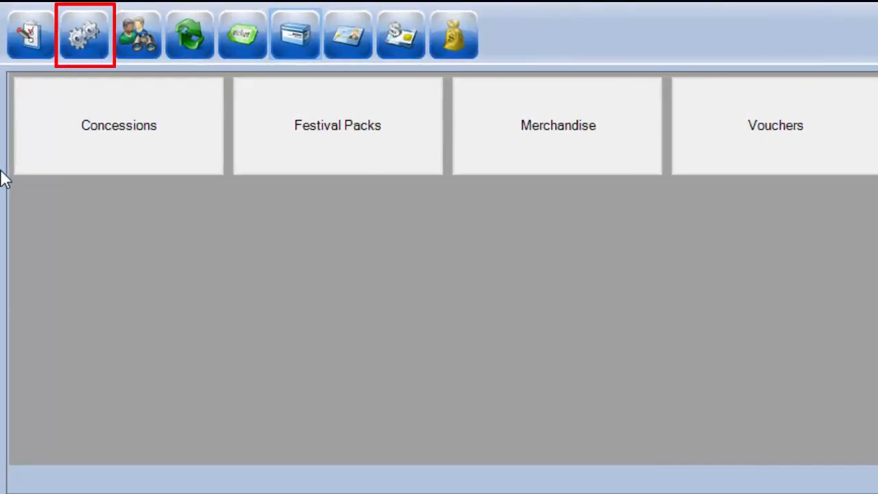
- Cash in the agent's user batch without opening cash and close the cash in/out window
click(84, 38)
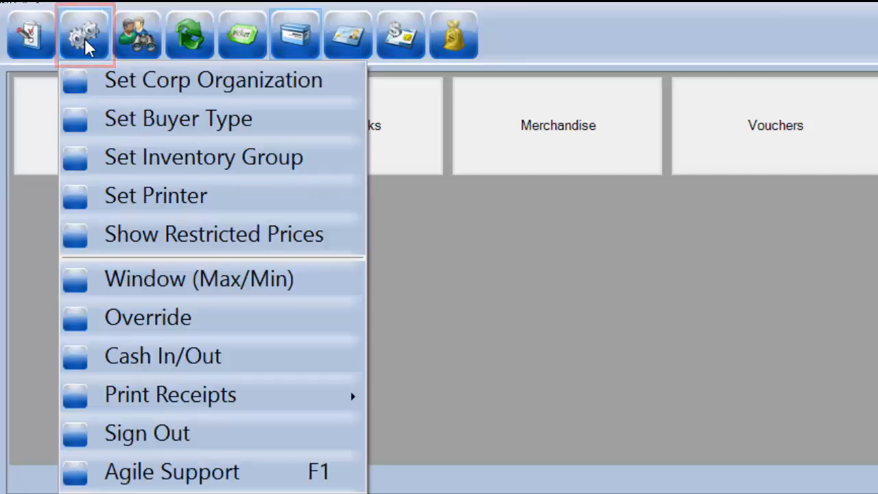
click(150, 354)
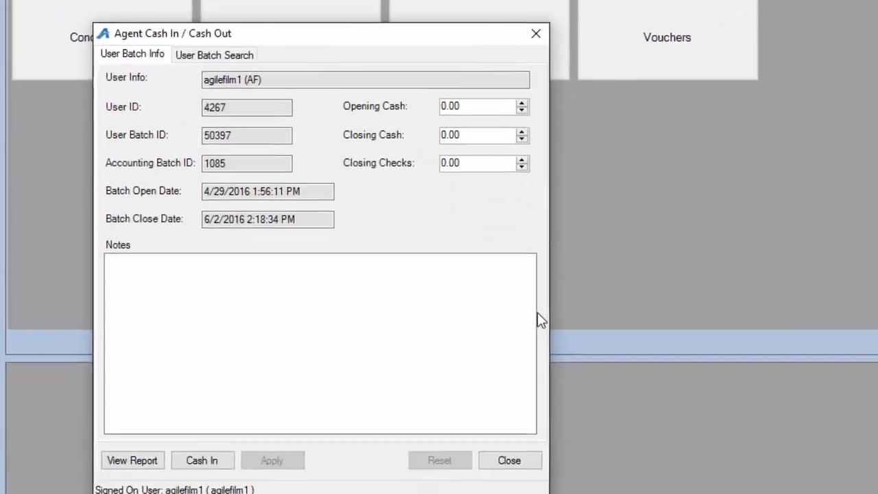
click(198, 443)
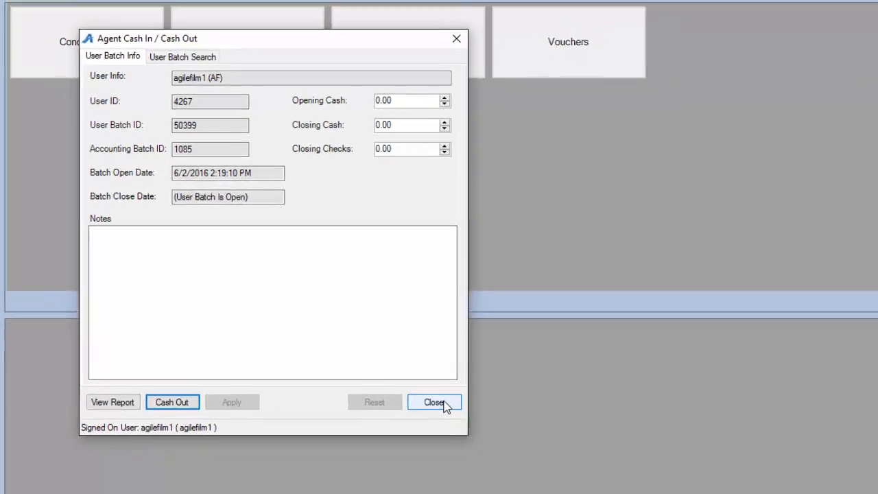
click(515, 444)
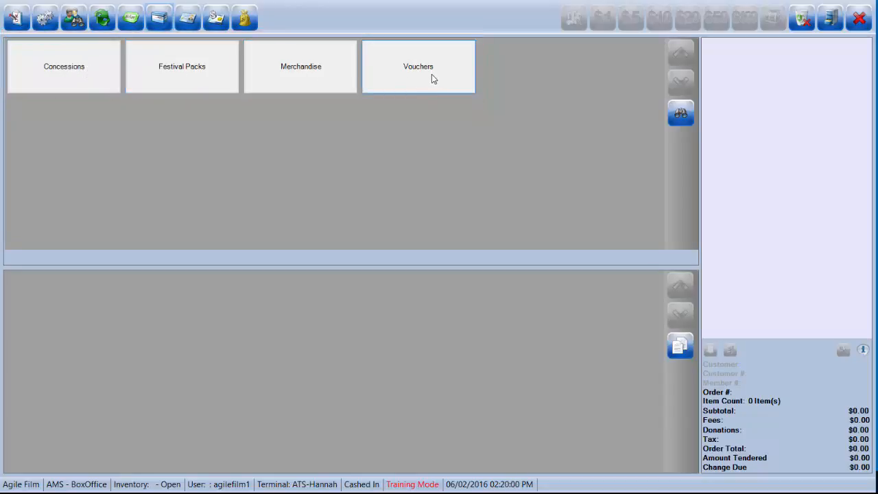
- Open the Concessions category and look through its Popcorn, Non-Alcoholic Beverages and Alcoholic Beverages items
click(66, 73)
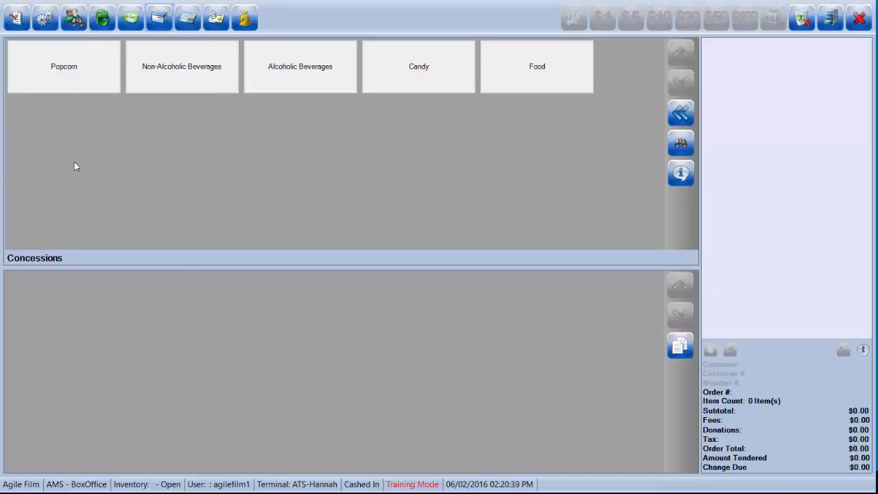
click(57, 72)
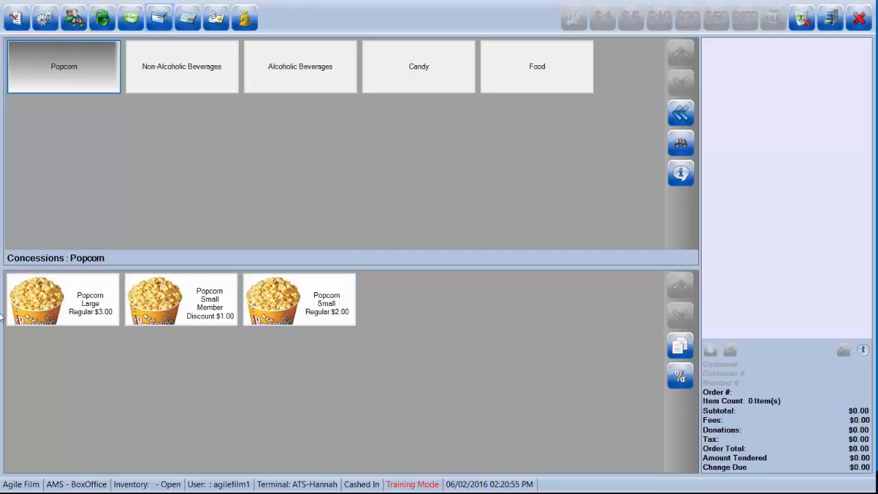
click(163, 73)
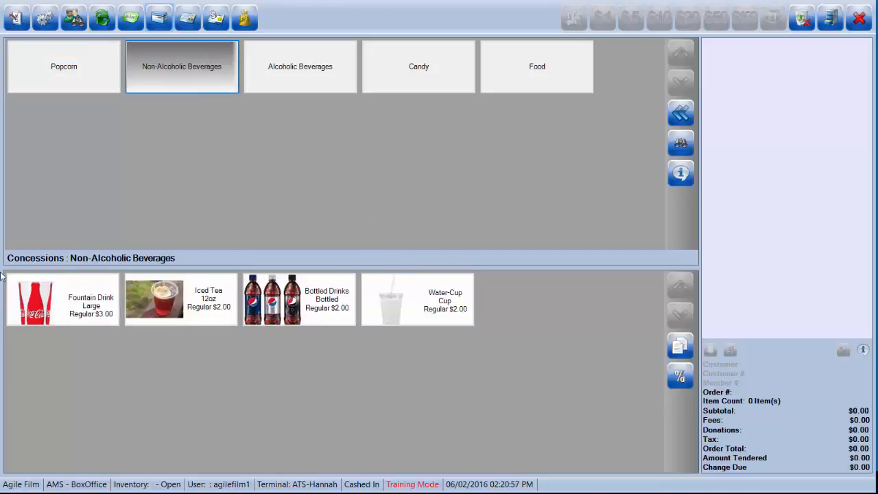
click(310, 67)
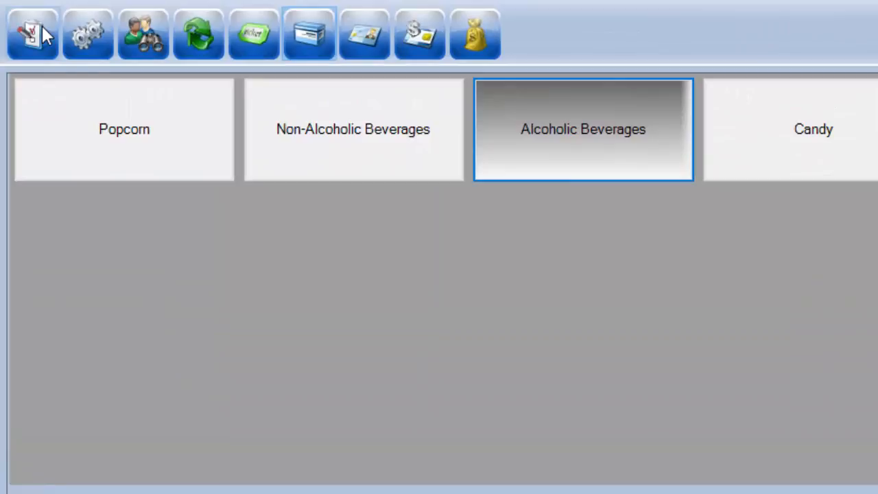
- Turn the Catalog View images off and back on for the item listing
click(40, 34)
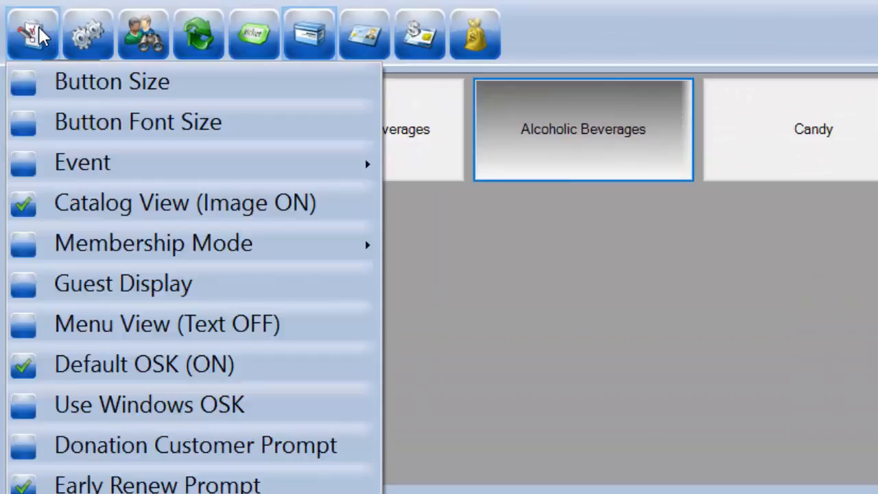
click(52, 205)
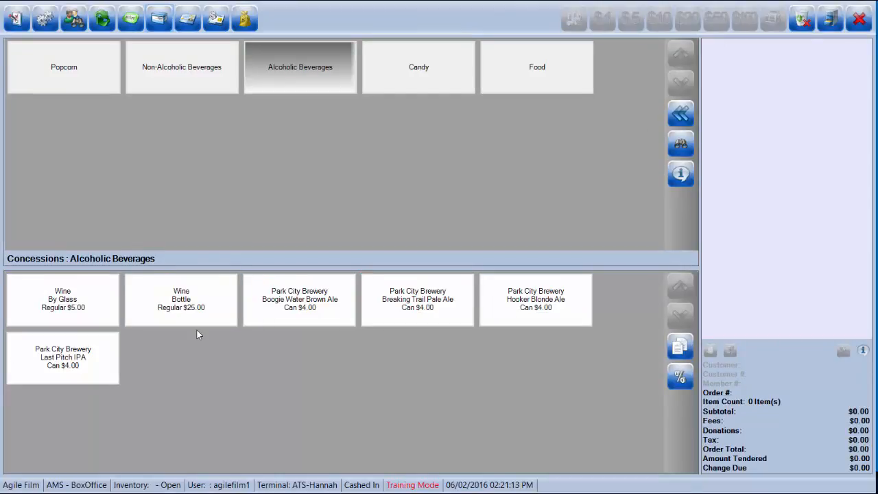
click(17, 22)
click(52, 106)
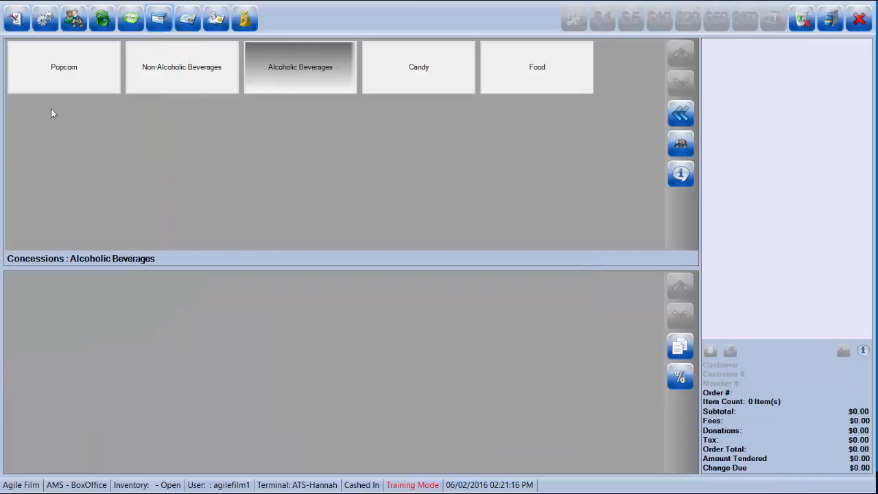
- Add two Large Regular Popcorns from the Popcorn category to the order
click(52, 79)
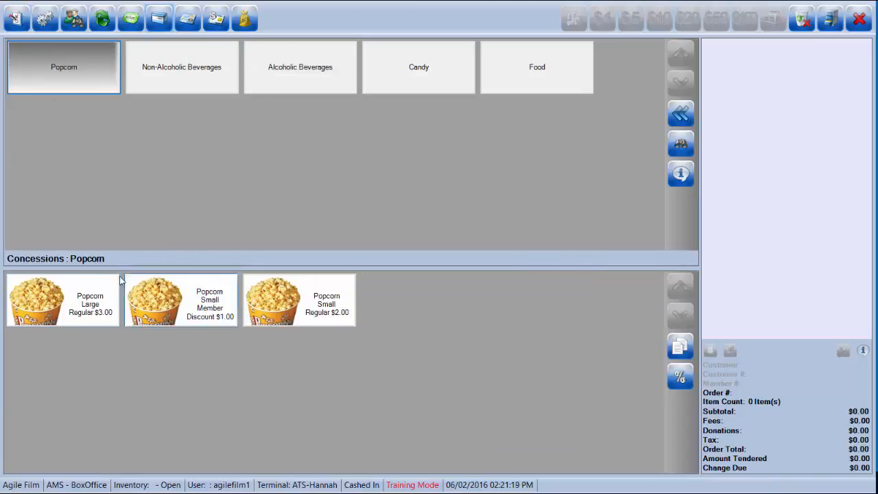
click(81, 310)
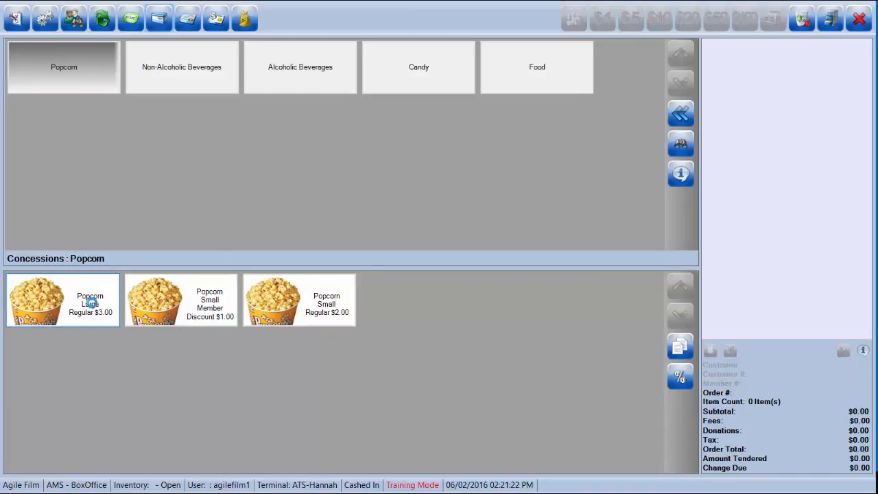
click(80, 310)
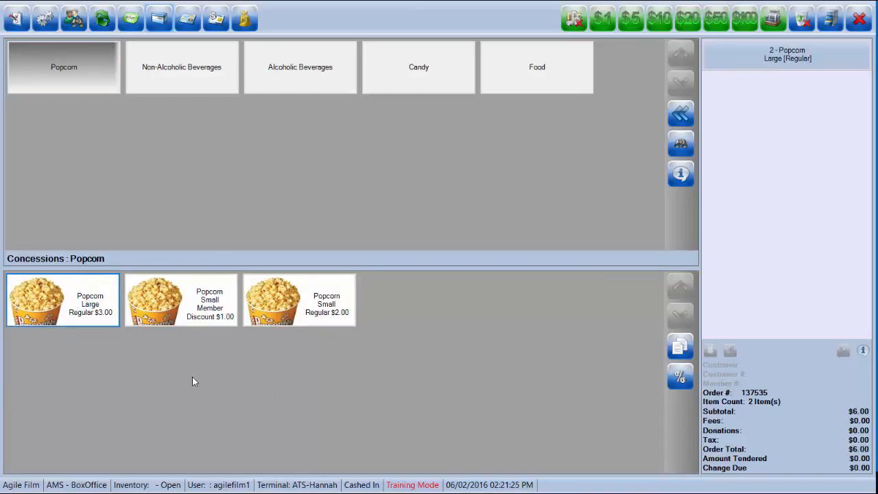
- Add one Large Fountain Drink, one 12oz Iced Tea and one Candy-Theatre JuJubes to the order
click(196, 80)
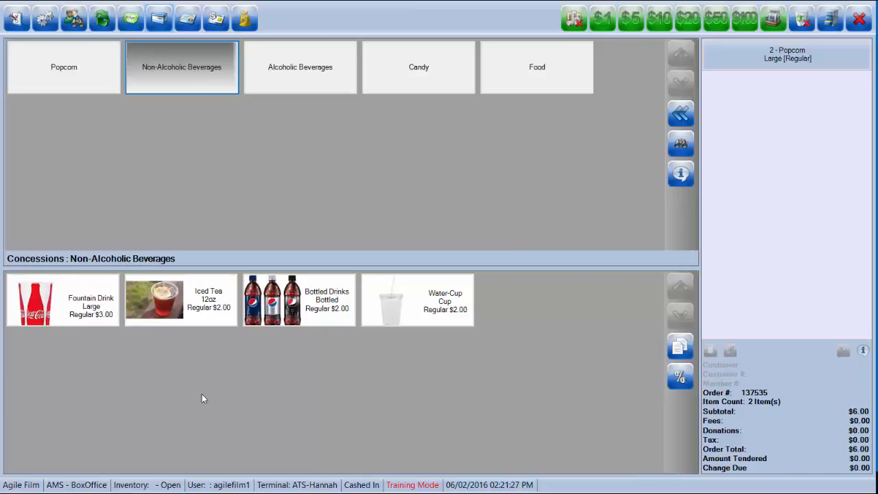
click(69, 305)
click(205, 305)
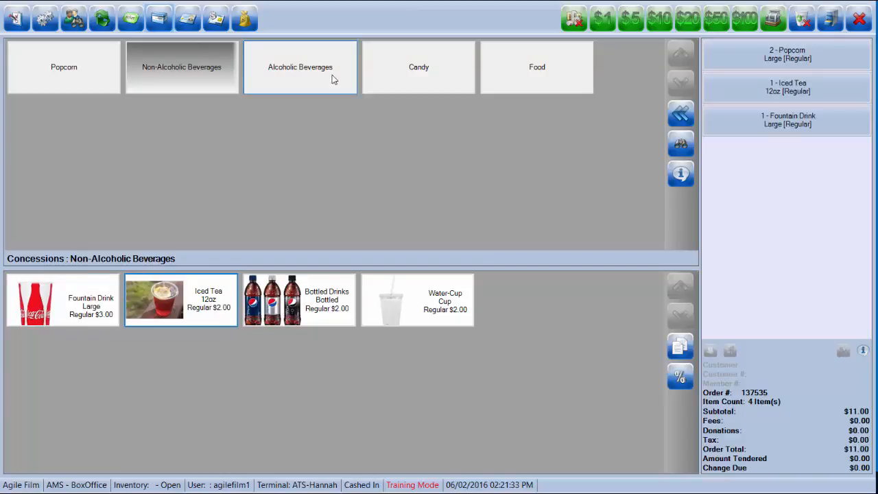
click(432, 72)
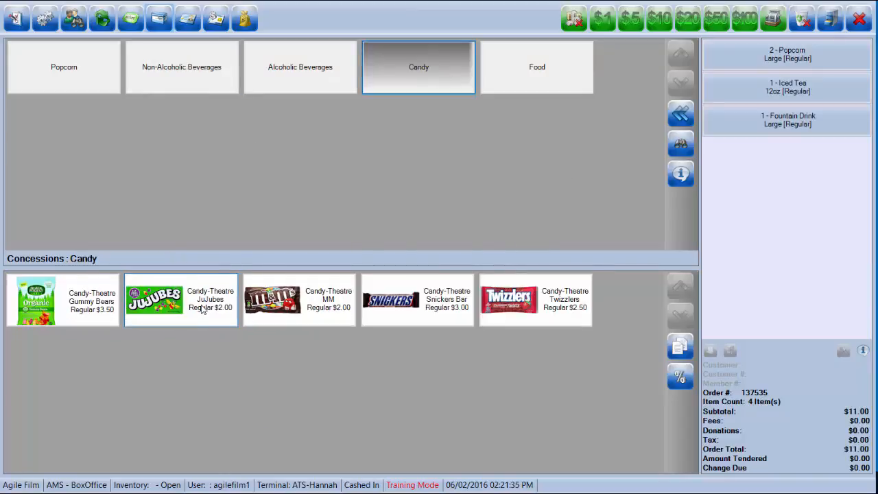
click(178, 305)
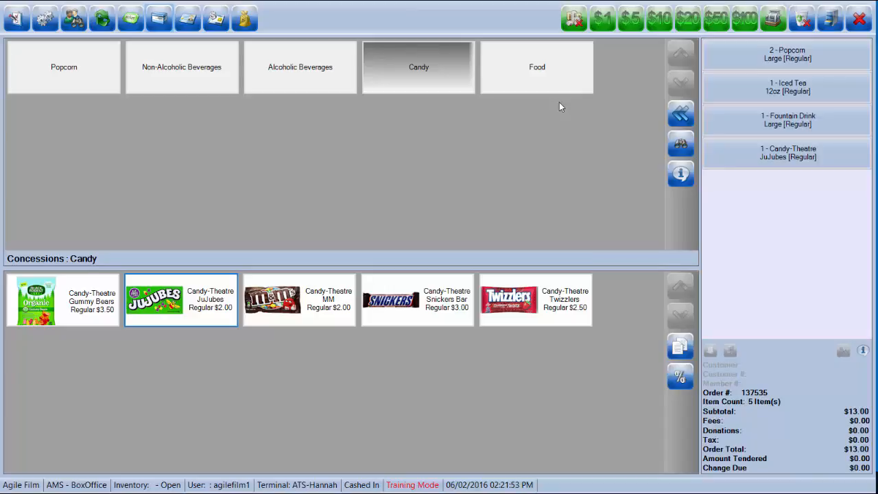
- Start a Visa payment for the full order amount and enter the card number as the document number
click(773, 22)
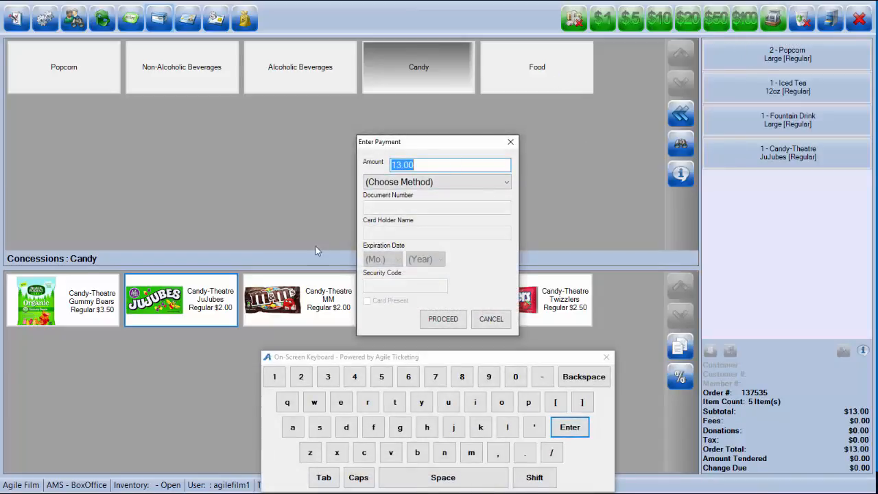
click(452, 185)
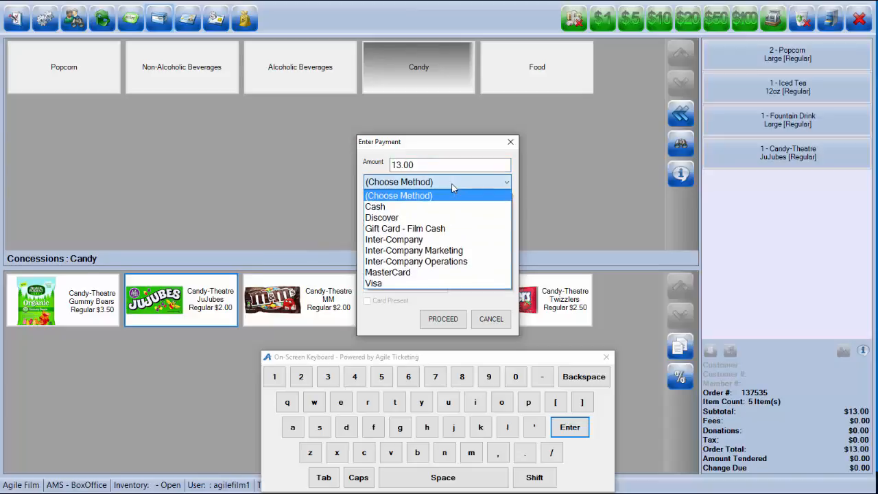
click(417, 283)
click(414, 206)
text(4)
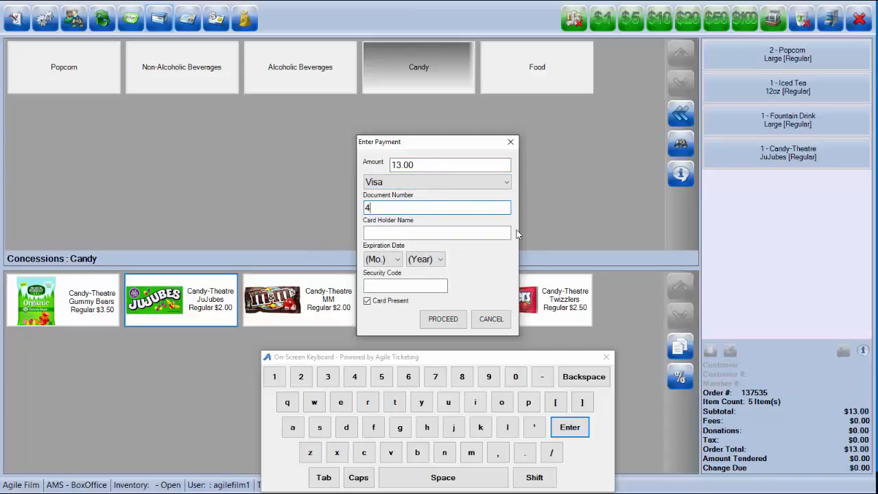
text(1111111111111)
- Fill in the card holder's name, the expiration month and year, and the security code, and cancel the card payment
click(378, 233)
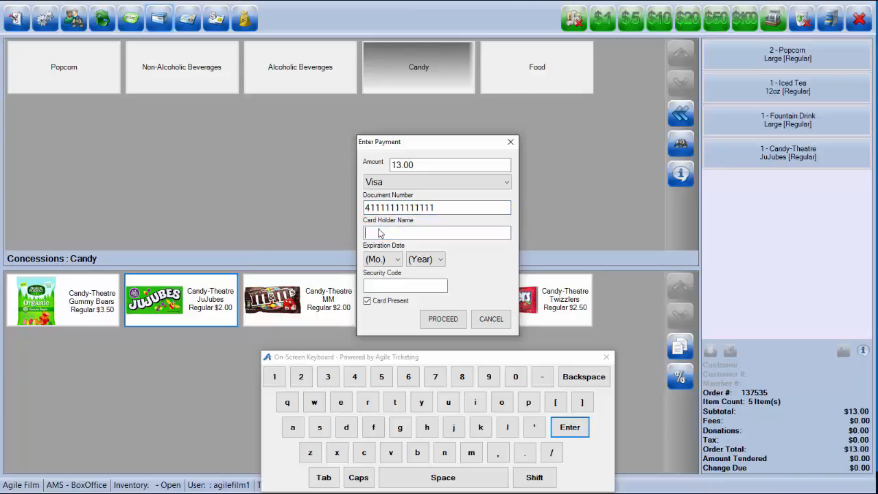
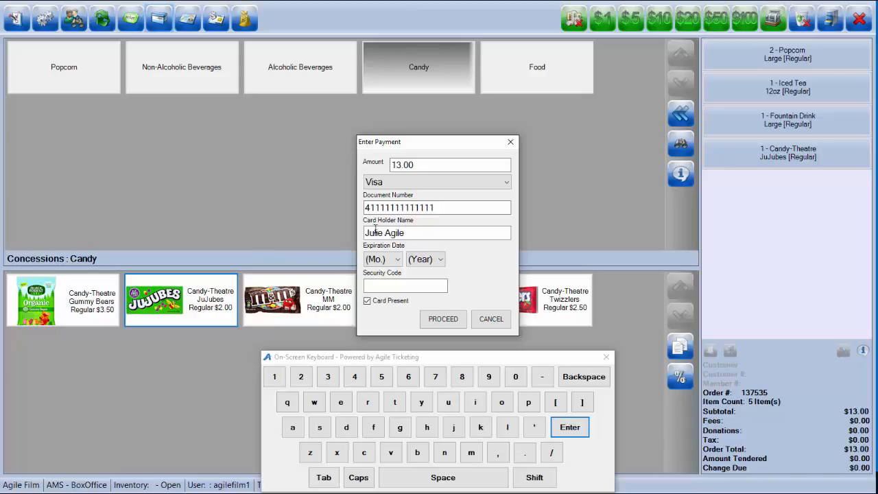
click(396, 259)
click(374, 315)
click(425, 259)
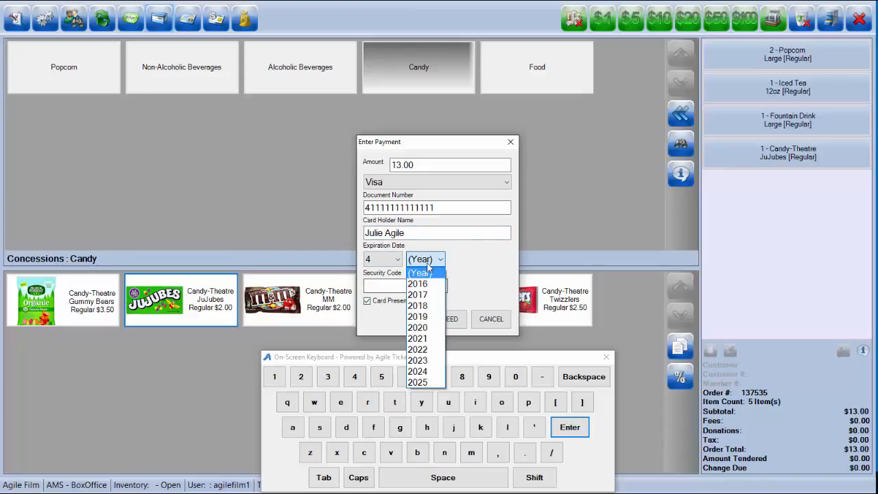
click(420, 294)
click(403, 286)
text(9)
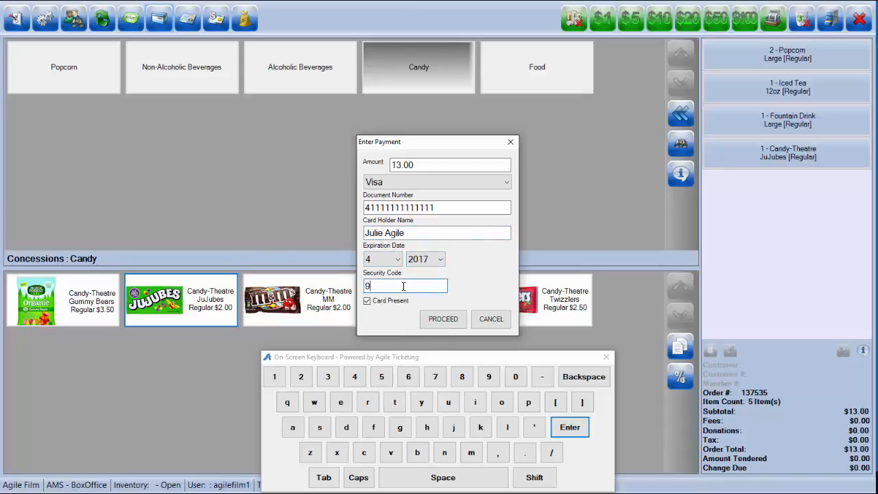
text(99)
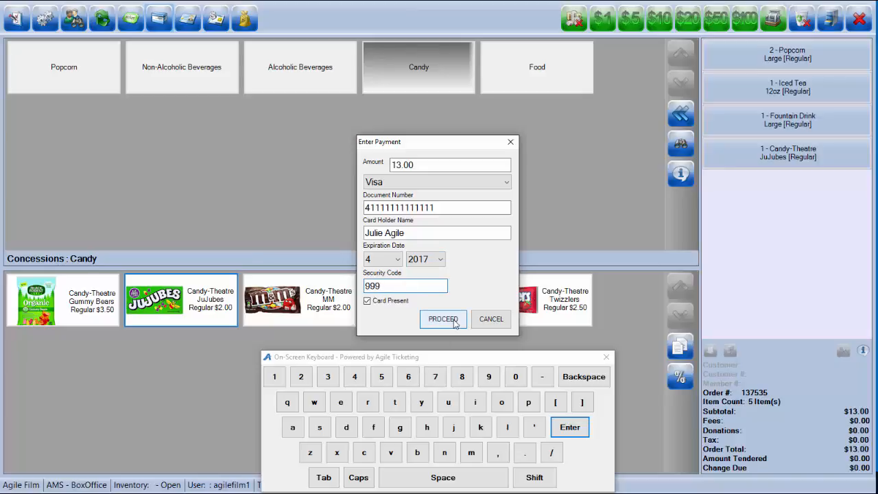
click(494, 321)
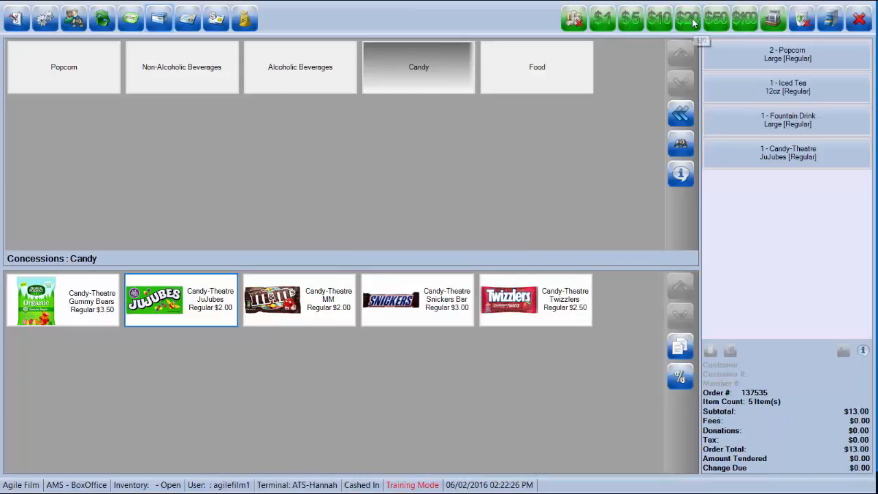
- Complete the order by paying with exact change in cash
click(574, 24)
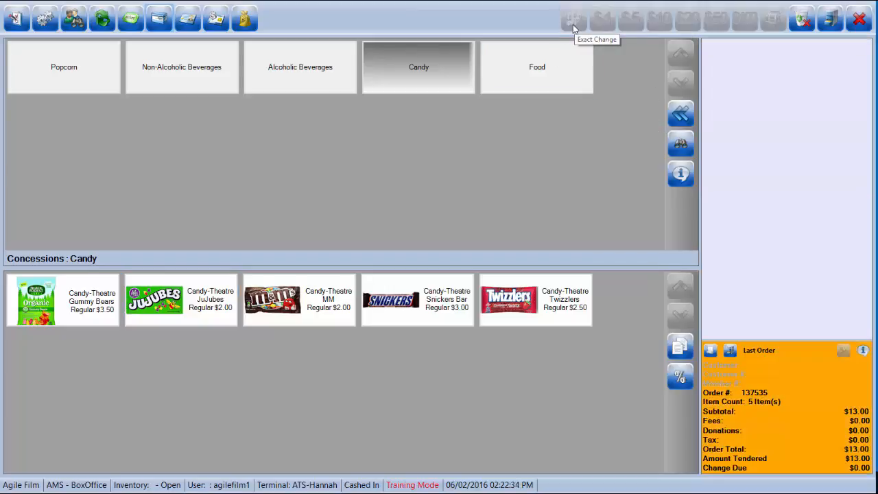